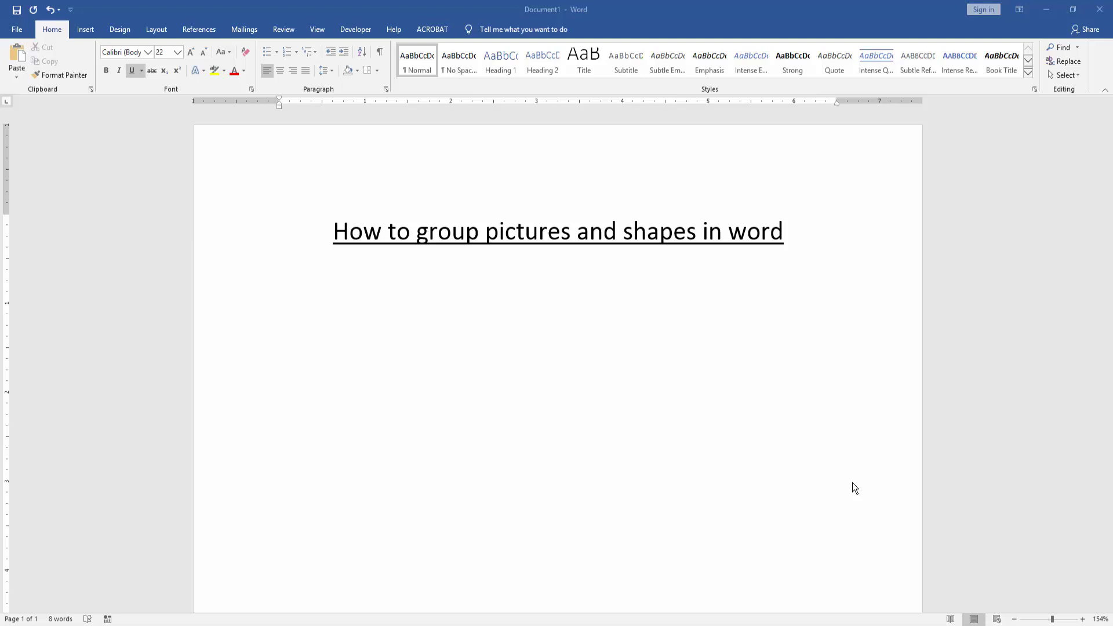
- Insert the leaf photo IMG_5320 below the underlined title
{"action": "left_click", "coordinate": [85, 30]}
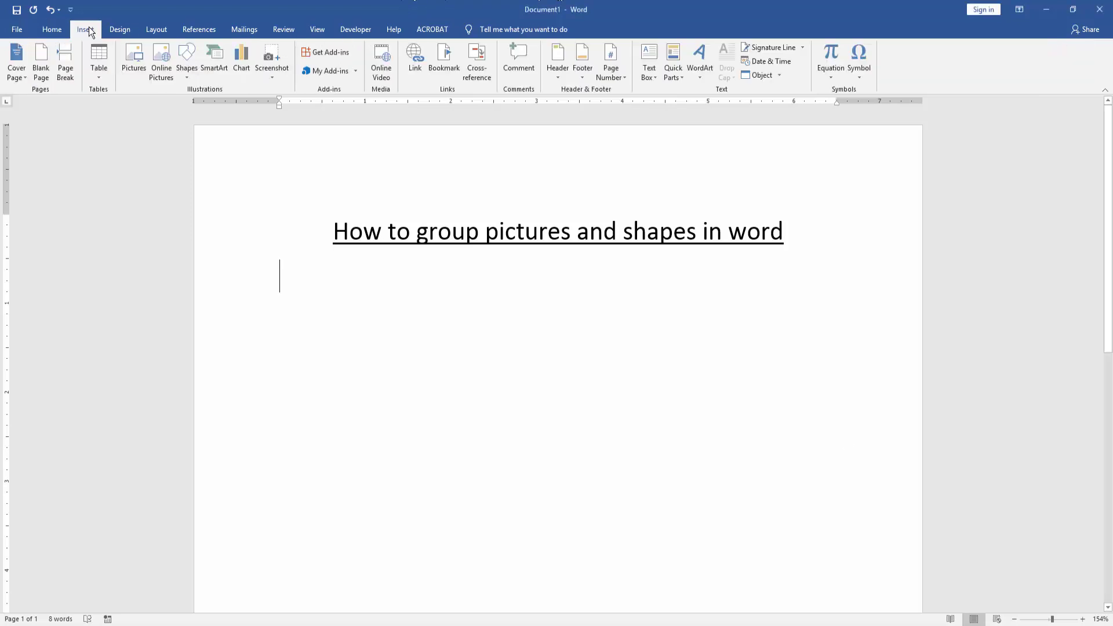
{"action": "left_click", "coordinate": [133, 61]}
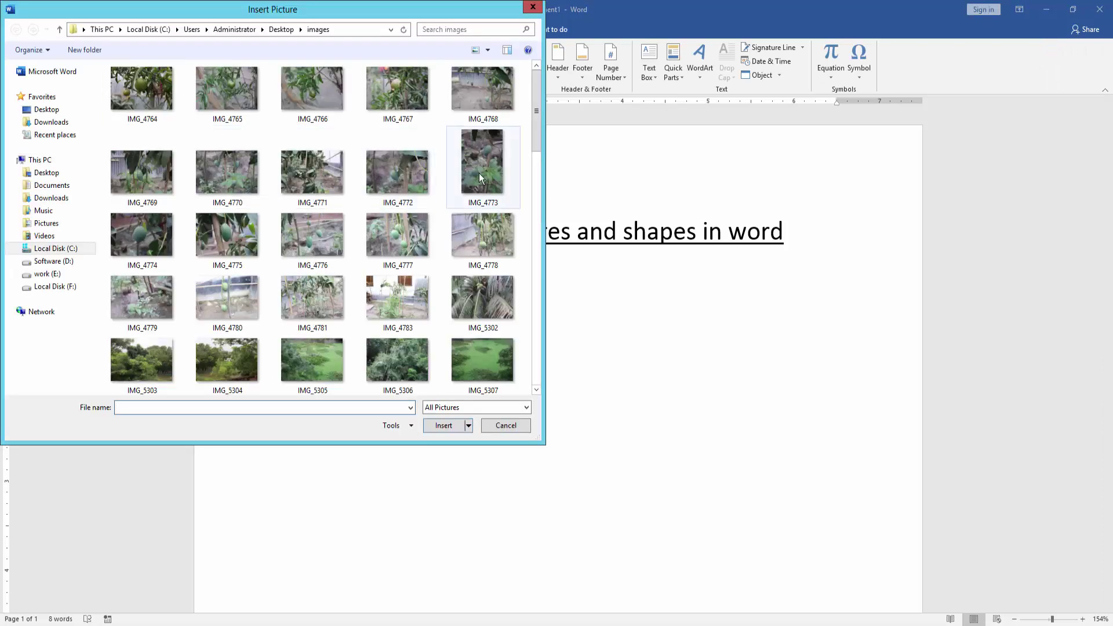
{"action": "left_click_drag", "start_coordinate": [535, 116], "coordinate": [535, 183]}
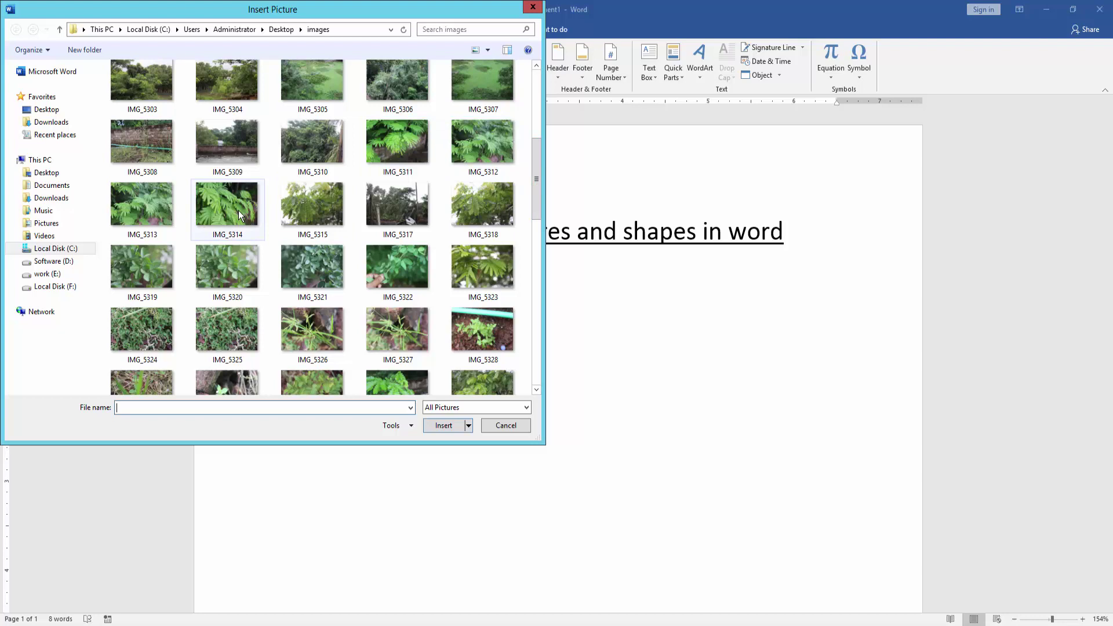
{"action": "left_click", "coordinate": [234, 272]}
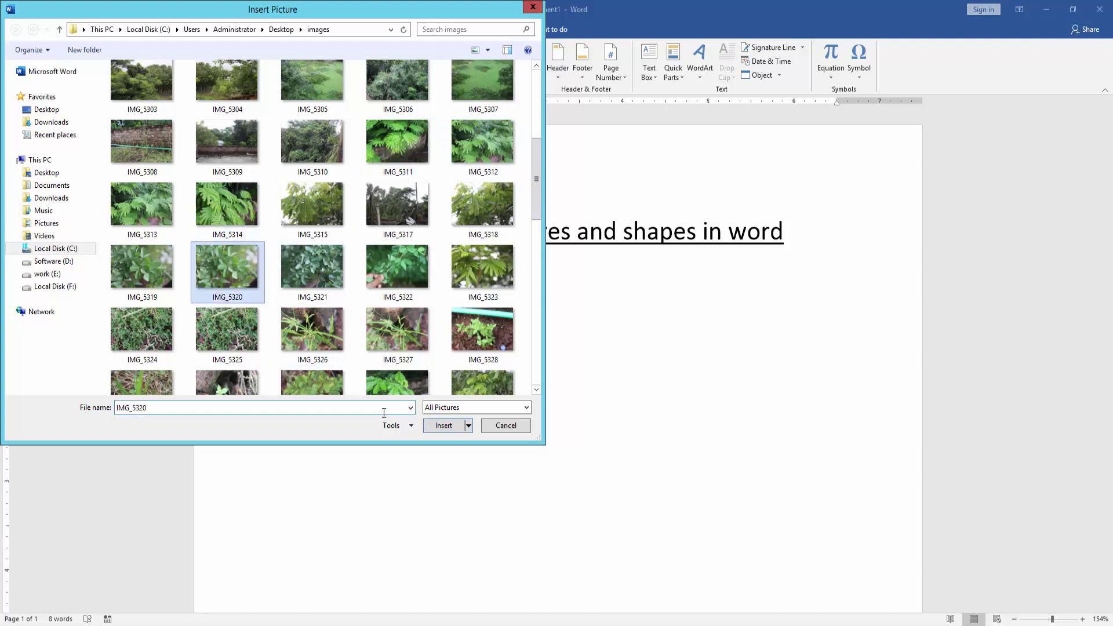
{"action": "left_click", "coordinate": [445, 429]}
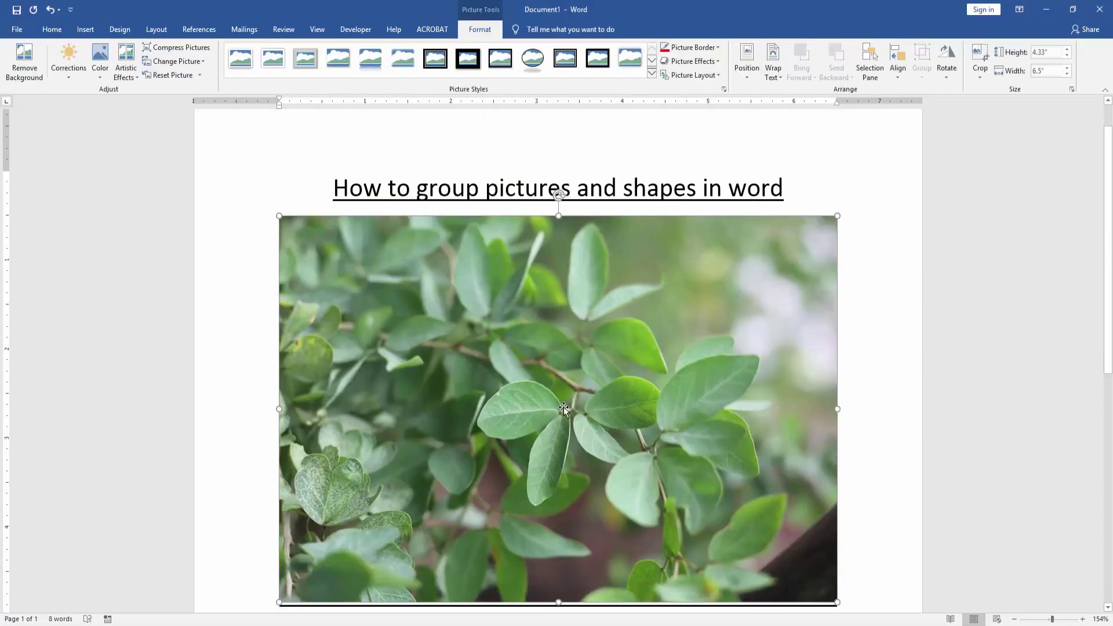
{"action": "scroll", "coordinate": [563, 407], "scroll_direction": "down", "scroll_amount": 2}
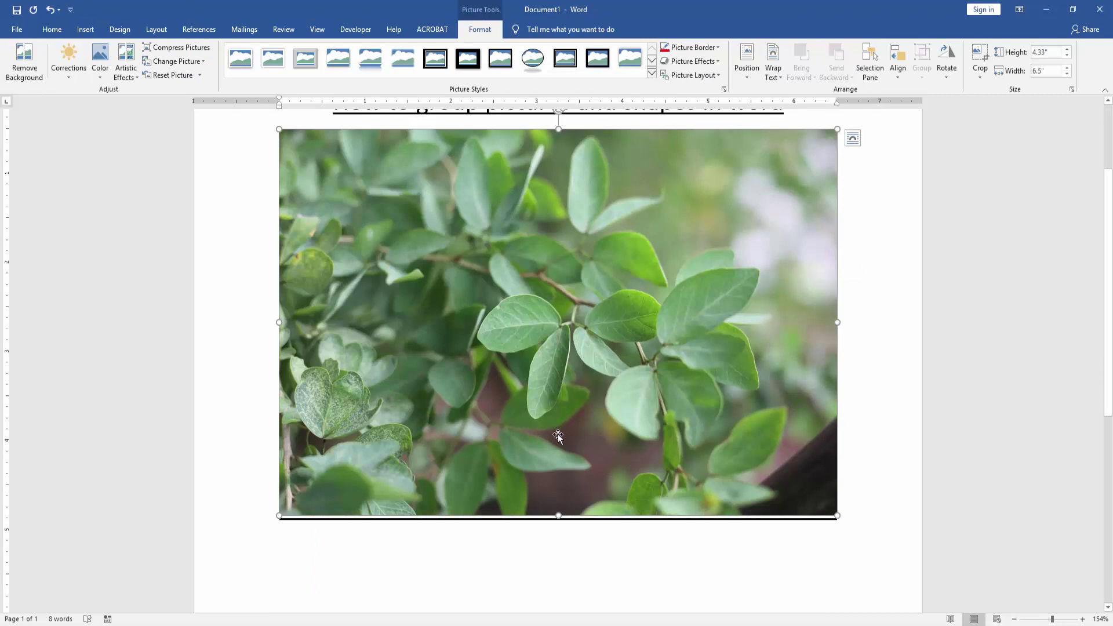
- Shrink the leaf photo to about half size and set its wrapping to In Front of Text
{"action": "left_click_drag", "start_coordinate": [837, 517], "coordinate": [540, 308]}
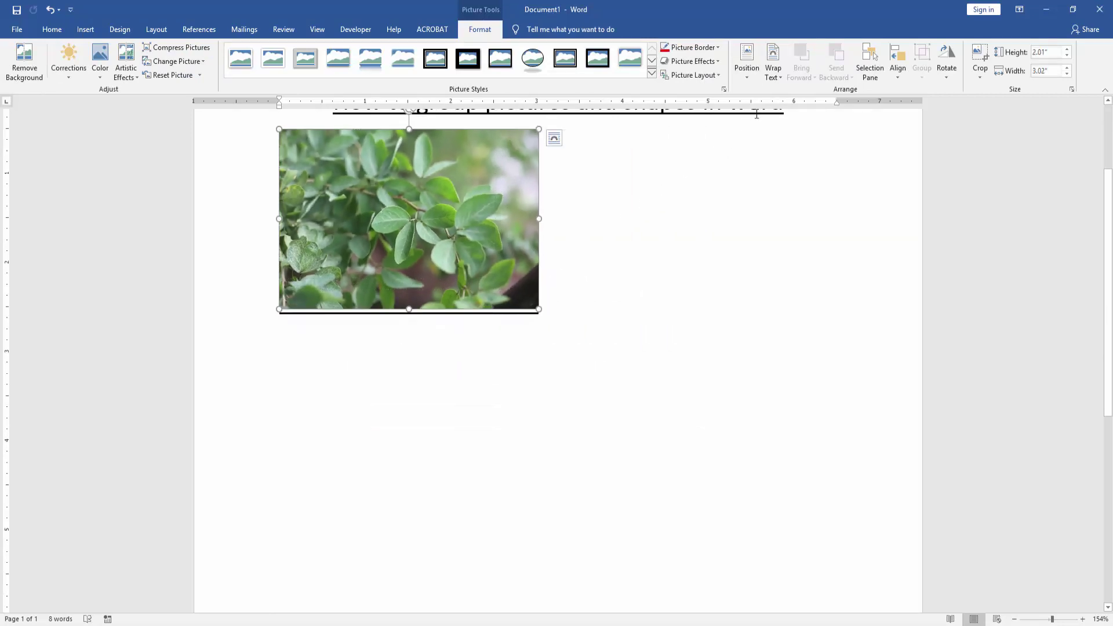
{"action": "left_click", "coordinate": [775, 70]}
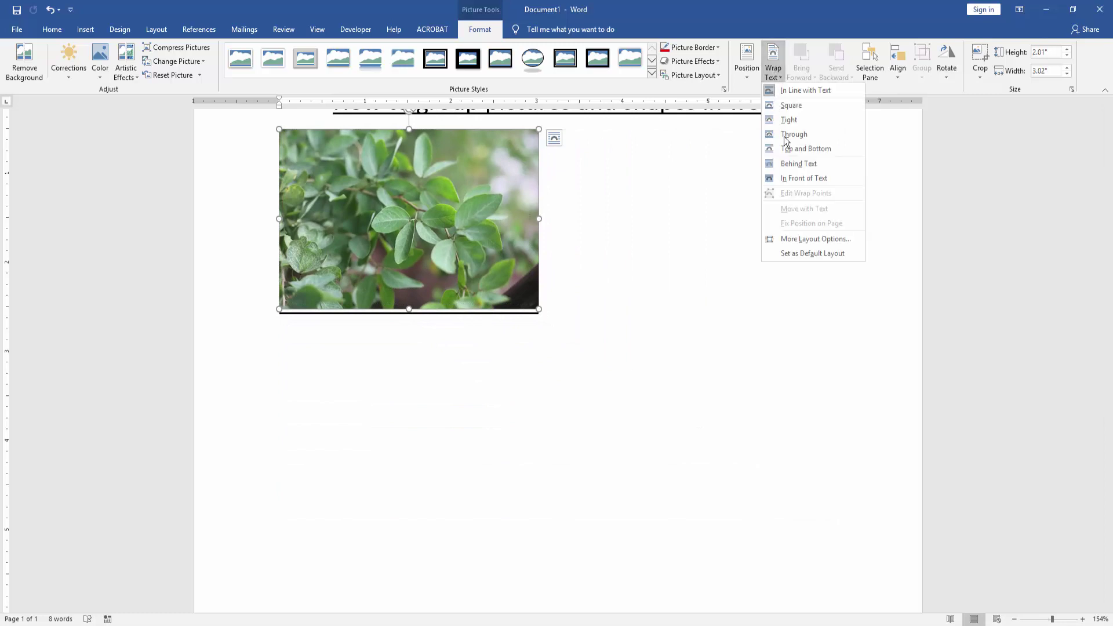
{"action": "left_click", "coordinate": [806, 177]}
{"action": "scroll", "coordinate": [435, 252], "scroll_direction": "up", "scroll_amount": 3}
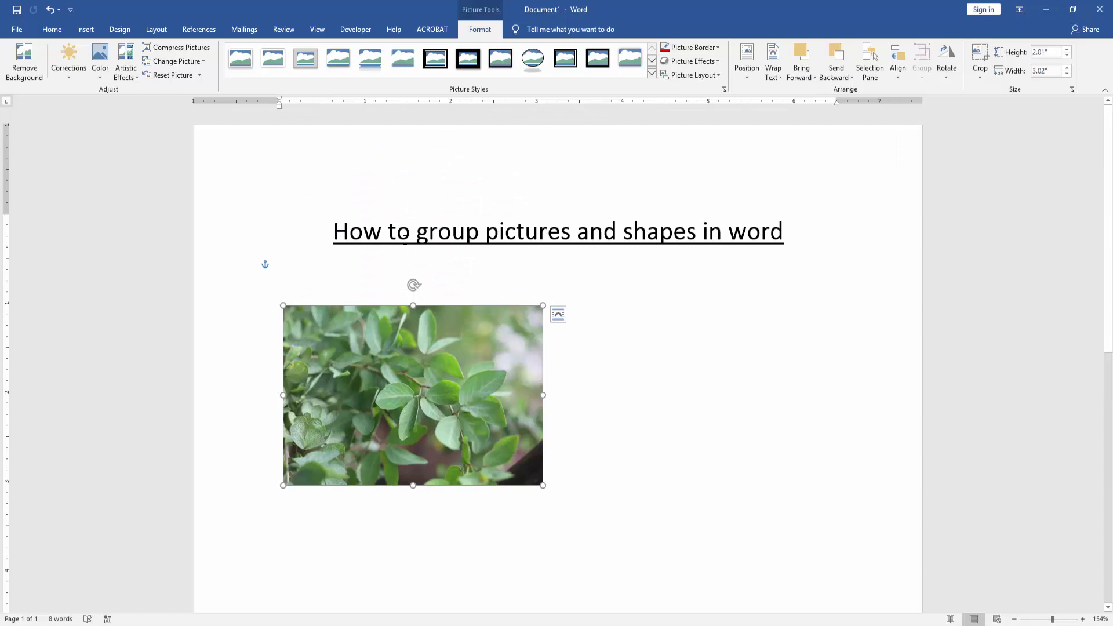
- Draw a Rounded Rectangle shape to the right of the leaf photo
{"action": "left_click", "coordinate": [84, 30]}
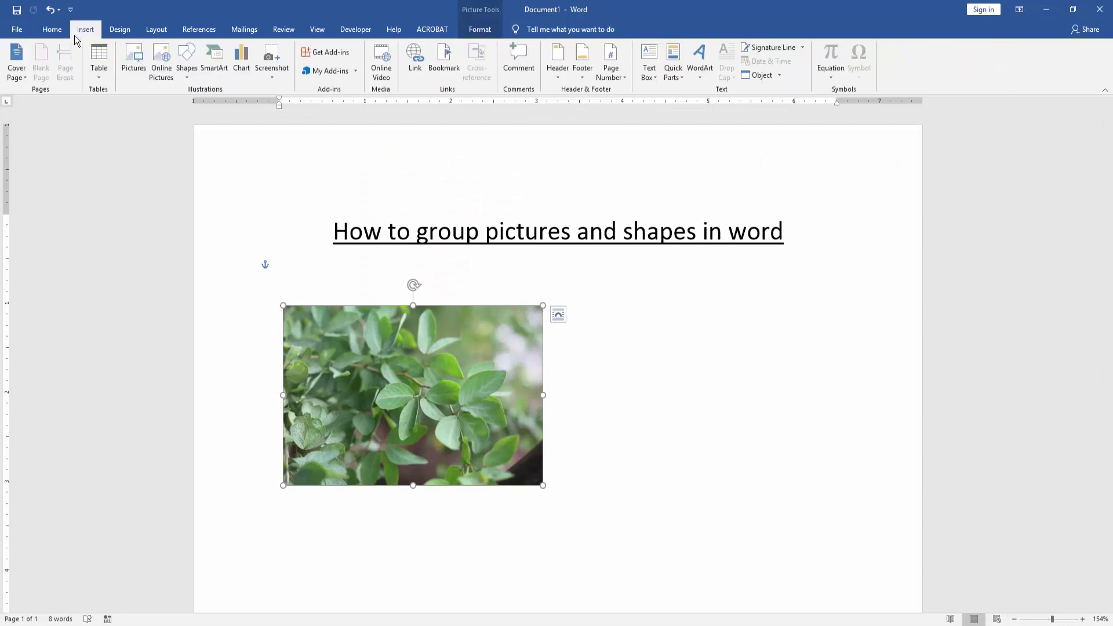
{"action": "left_click", "coordinate": [186, 65]}
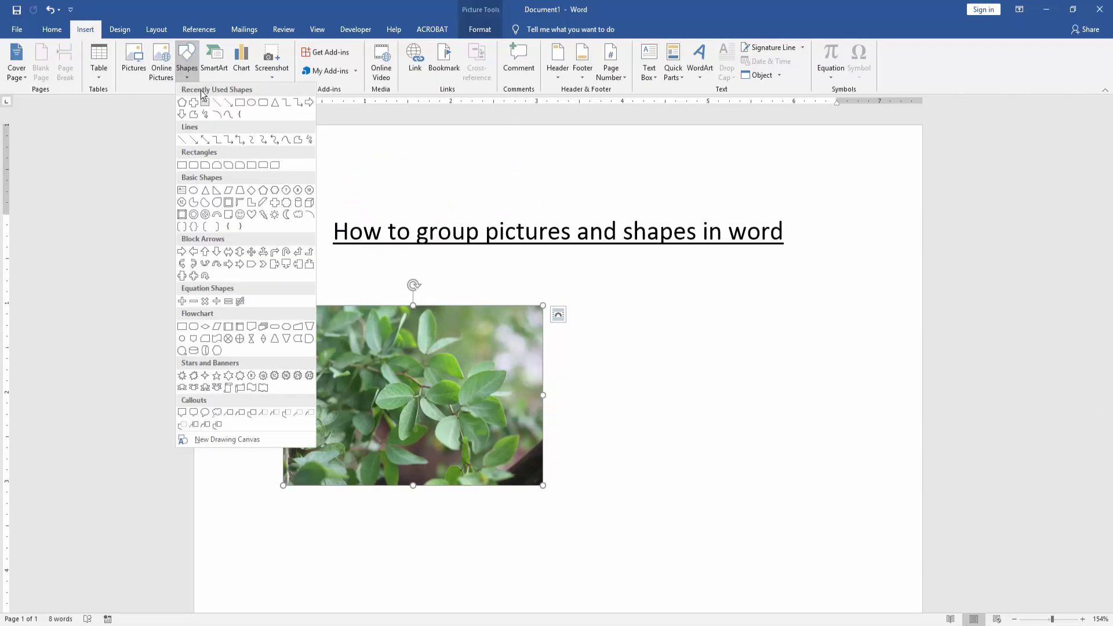
{"action": "left_click", "coordinate": [261, 104]}
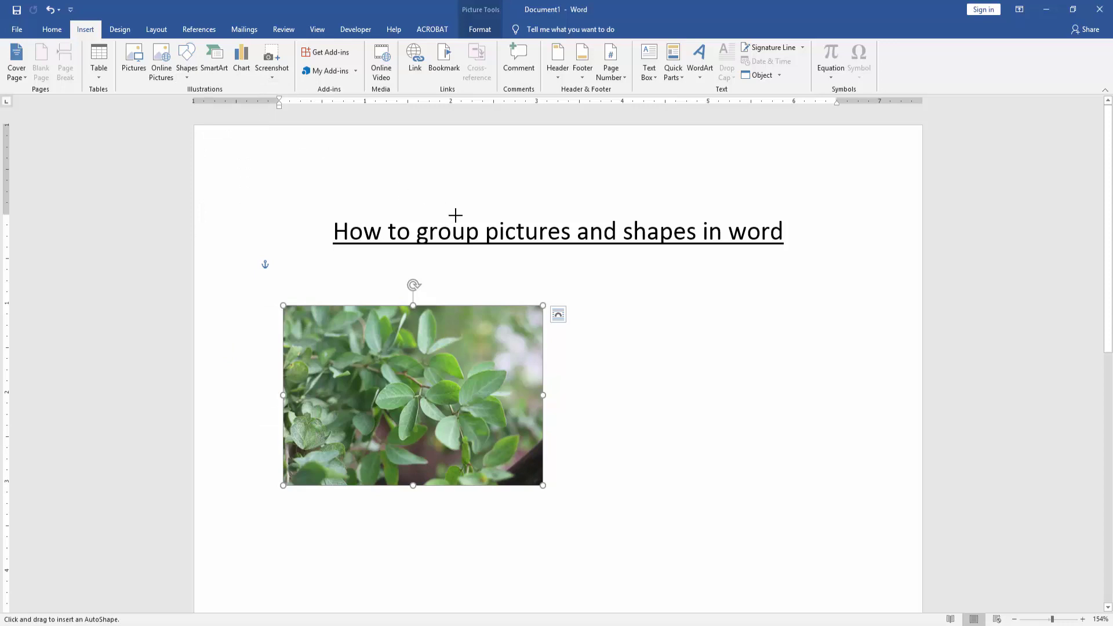
{"action": "mouse_move", "coordinate": [590, 306]}
{"action": "left_mouse_down"}
{"action": "mouse_move", "coordinate": [778, 472]}
{"action": "mouse_move", "coordinate": [781, 504]}
{"action": "left_mouse_up"}
{"action": "left_click_drag", "start_coordinate": [653, 378], "coordinate": [659, 372]}
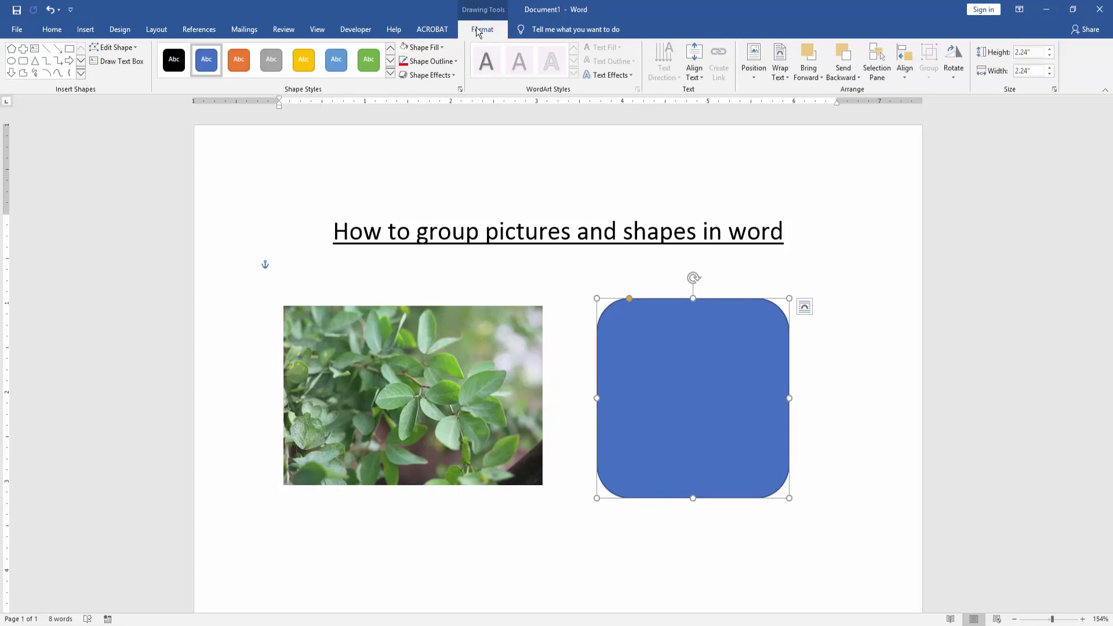
- Give the rounded rectangle a yellow Shape Fill
{"action": "left_click", "coordinate": [441, 48]}
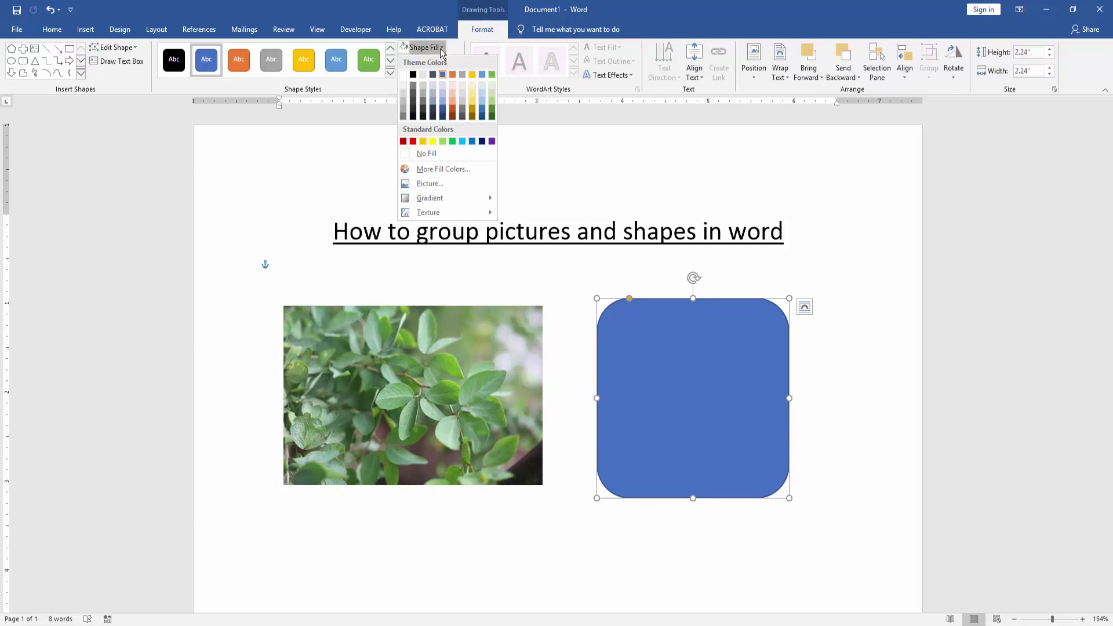
{"action": "left_click", "coordinate": [423, 140]}
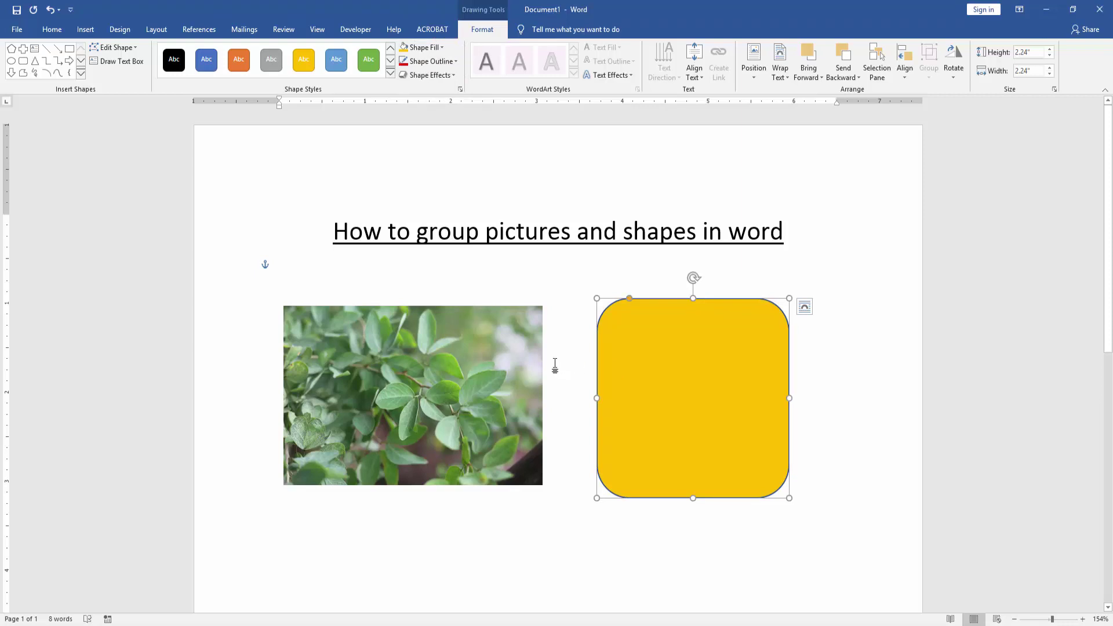
- Select the leaf photo along with the rectangle and group them into one object
{"action": "left_click", "coordinate": [510, 361], "text": "ctrl"}
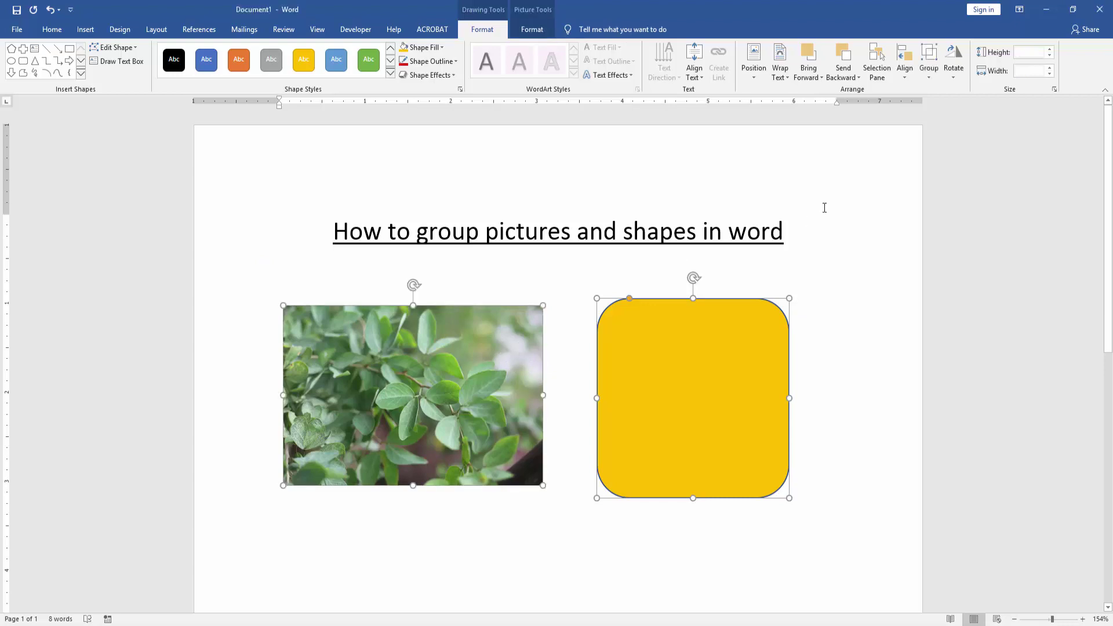
{"action": "left_click", "coordinate": [930, 69]}
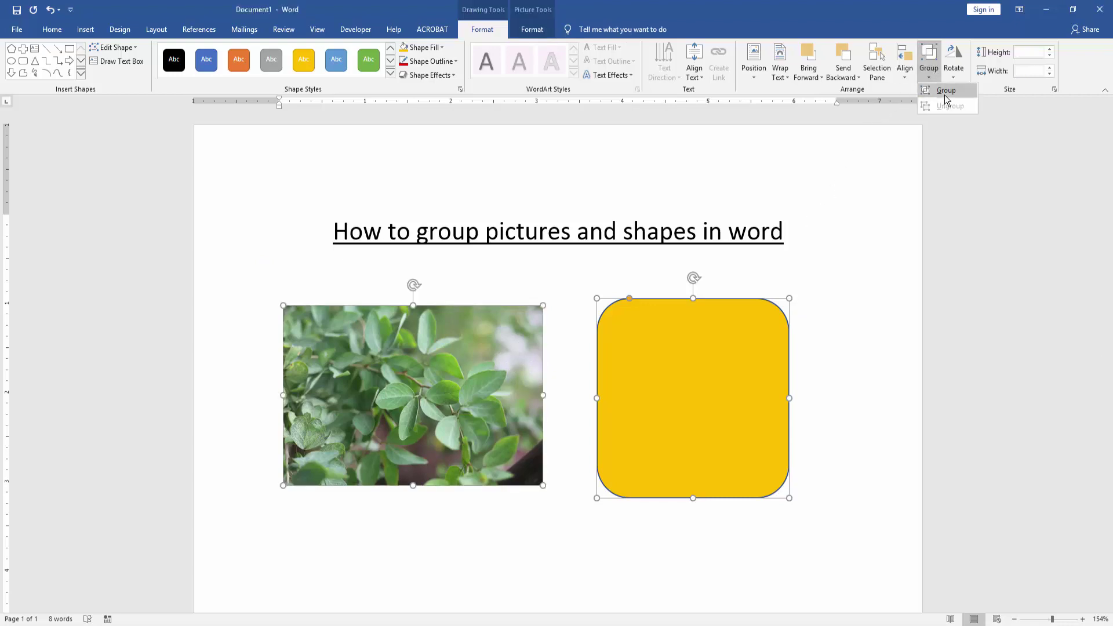
{"action": "left_click", "coordinate": [945, 90]}
- Nudge the grouped photo and rectangle slightly lower on the page
{"action": "left_click", "coordinate": [650, 275]}
{"action": "left_click", "coordinate": [642, 383]}
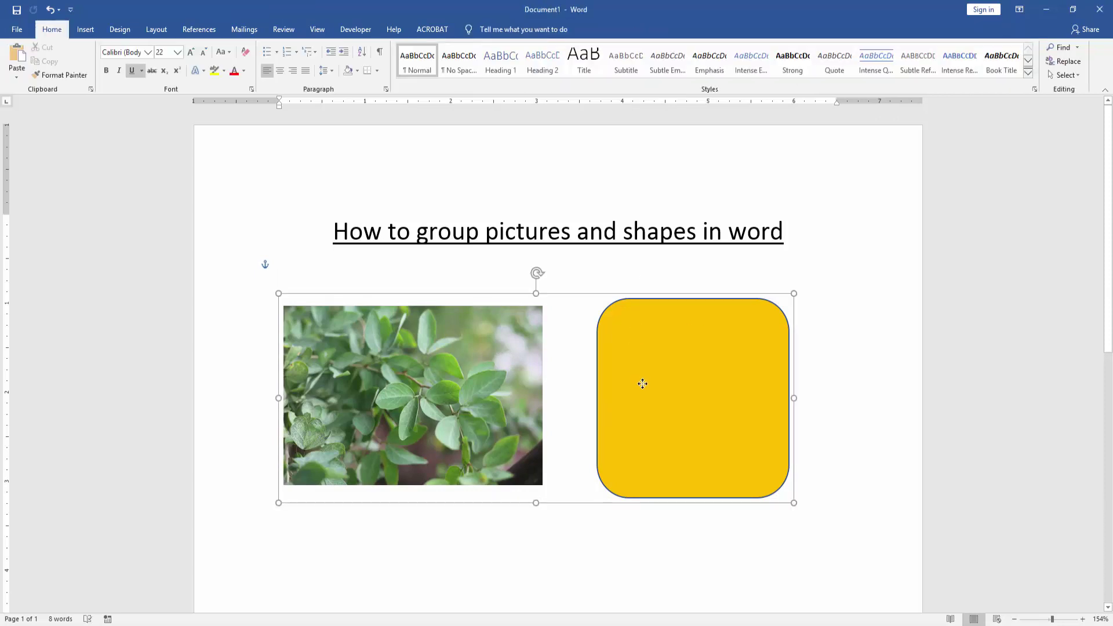
{"action": "left_click_drag", "start_coordinate": [642, 384], "coordinate": [630, 389]}
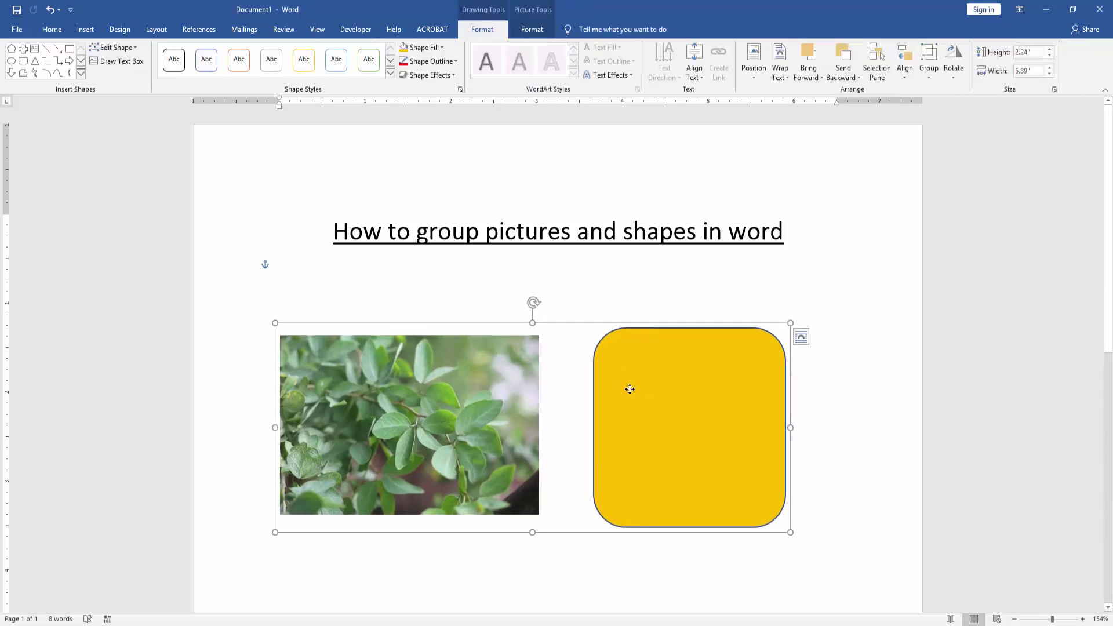